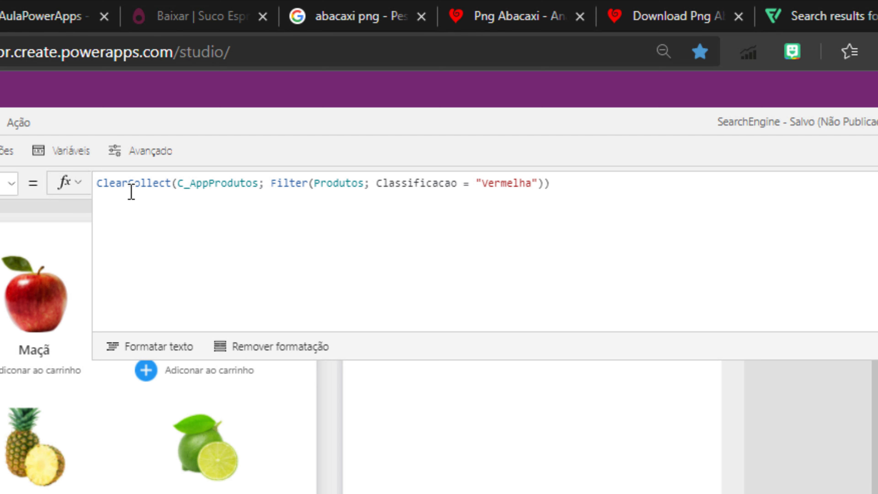
Step: Point out the C_AppProdutos collection in the plus icon's add-to-cart formula
left_click(181, 182)
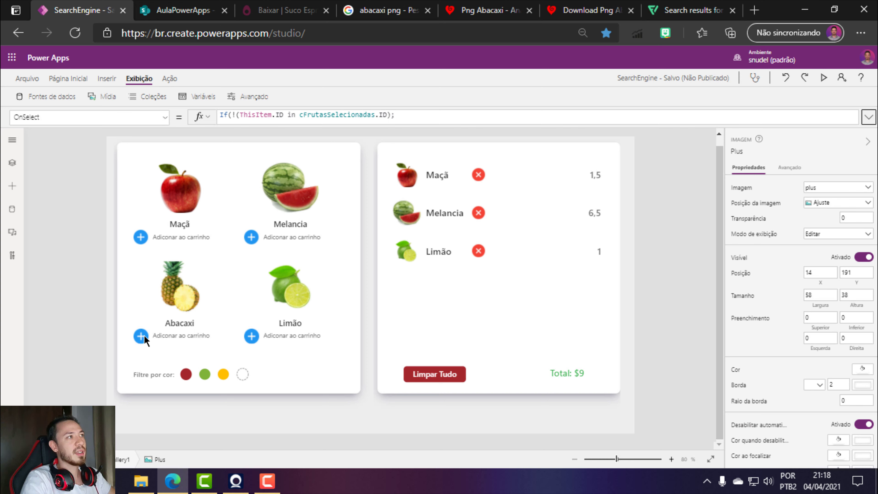
Step: Add Abacaxi to the cart, then empty the cart with Limpar Tudo
left_click(144, 335, "alt")
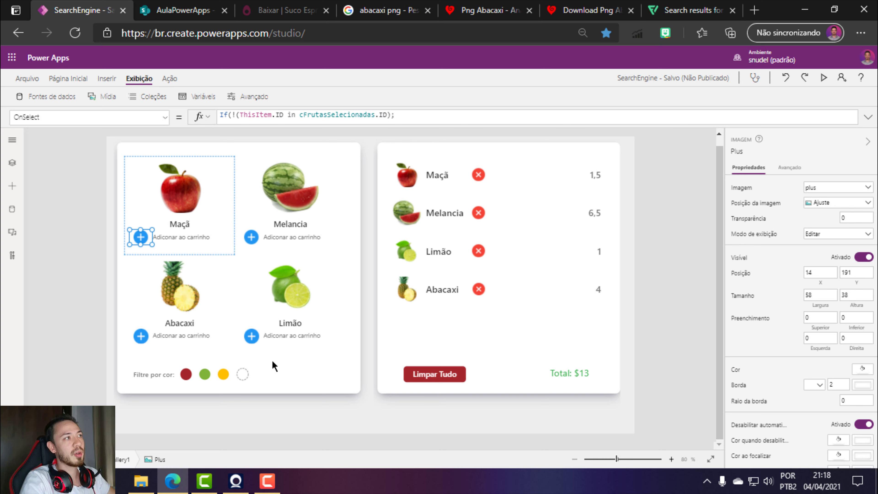
key("alt")
left_click(441, 373, "alt")
left_click(868, 117)
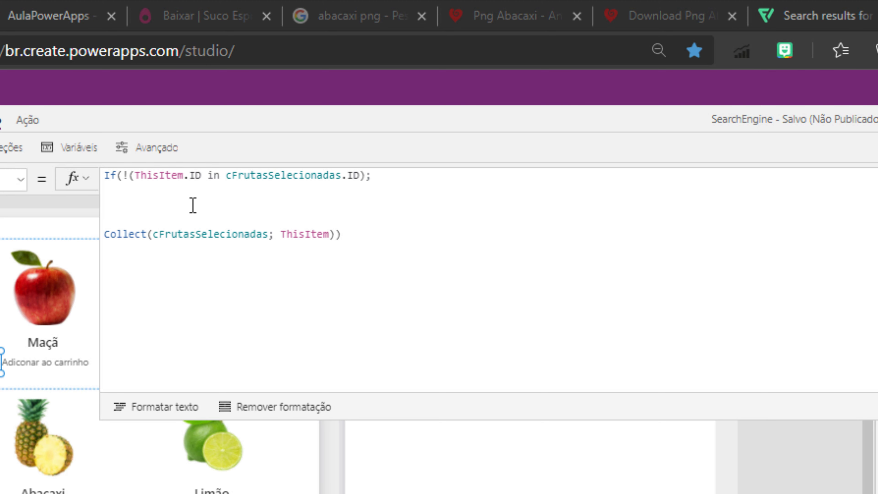
left_click(384, 179)
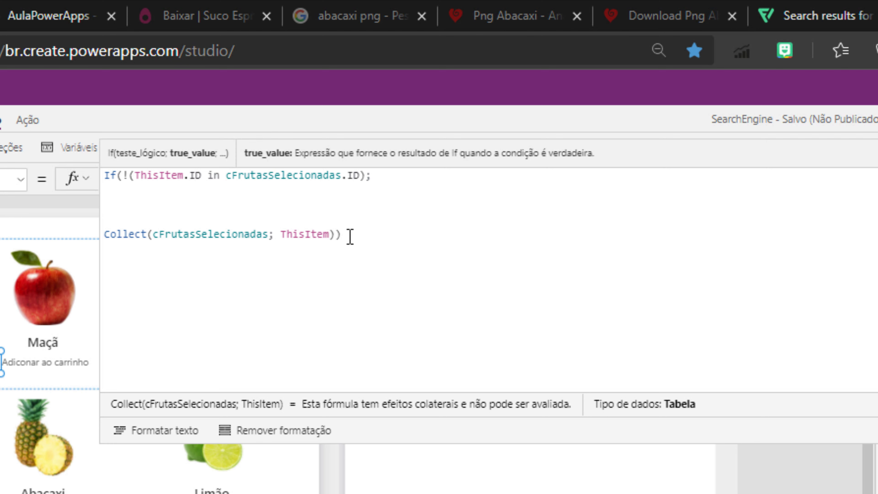
left_click(140, 178)
left_click(170, 181)
left_click(131, 178)
left_click(122, 176)
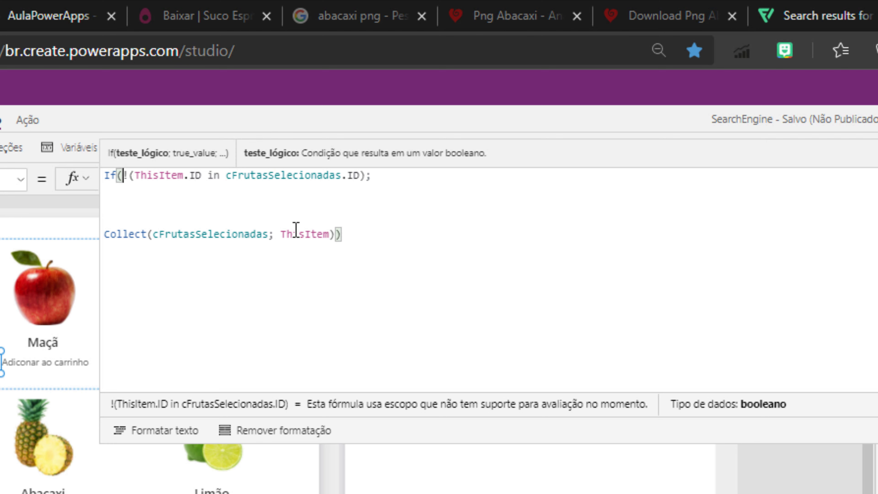
left_click(162, 177)
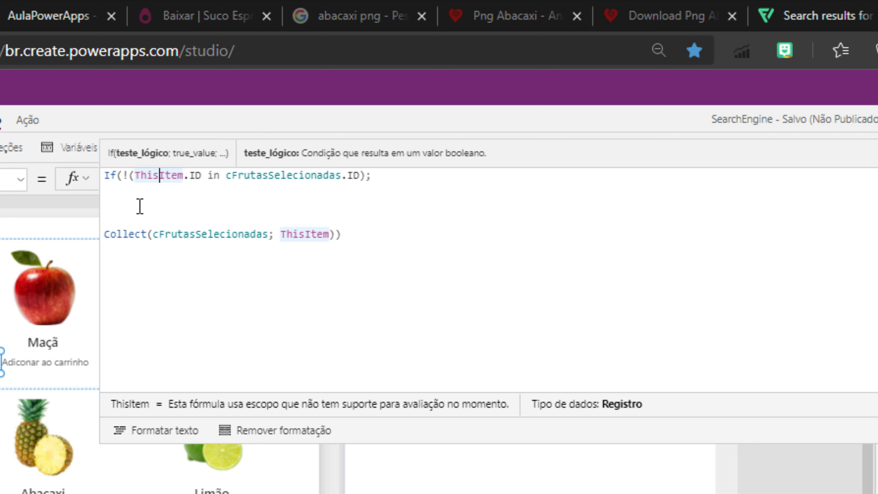
left_click(125, 177, "shift")
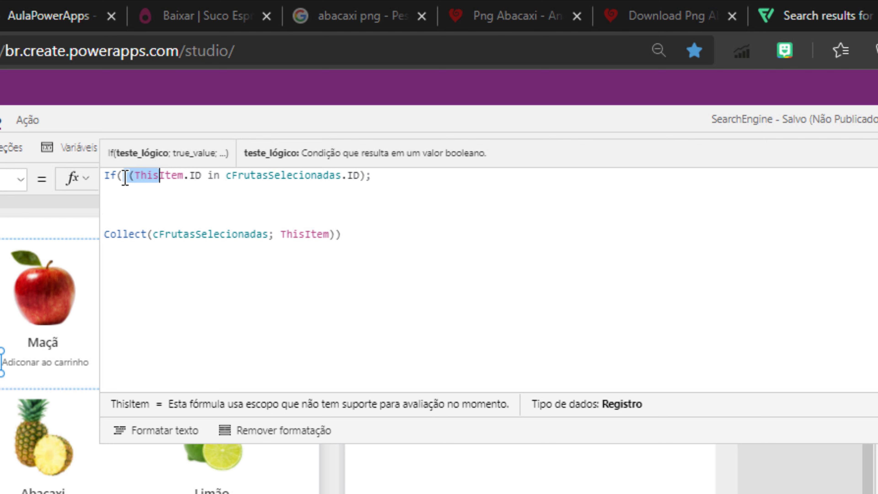
key("Left")
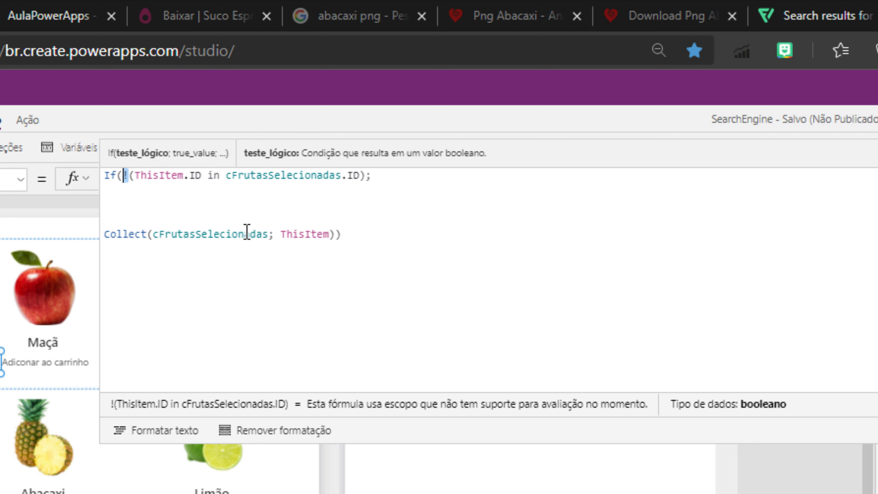
key("Right")
key("Right")
key("ctrl+shift+Right")
key("shift+Right")
key("shift+Right")
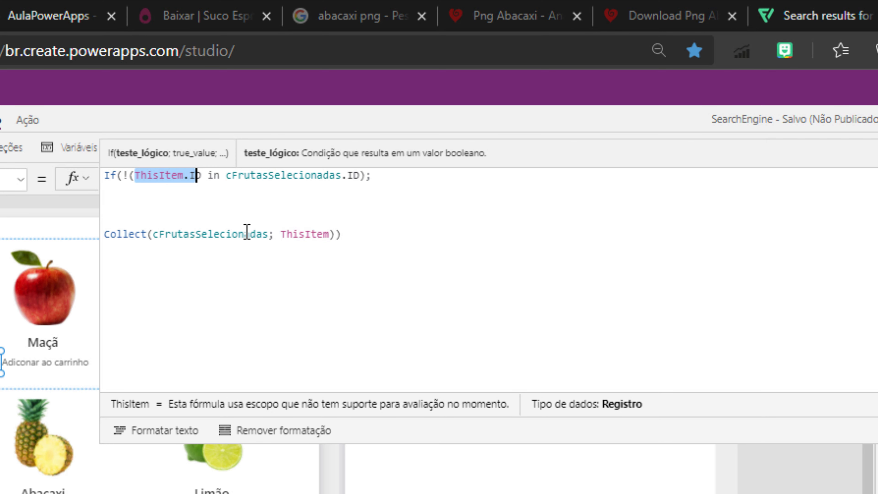
key("Right")
key("Right")
key("Right")
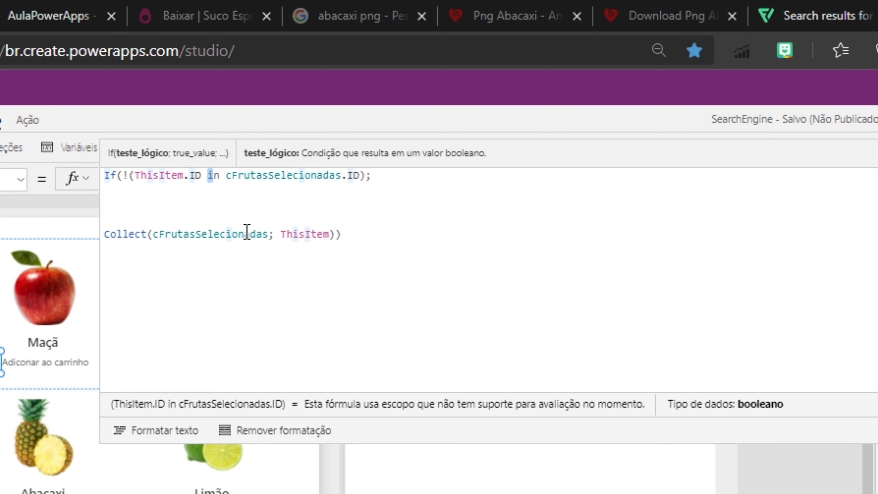
key("shift+Right")
key("shift+Right")
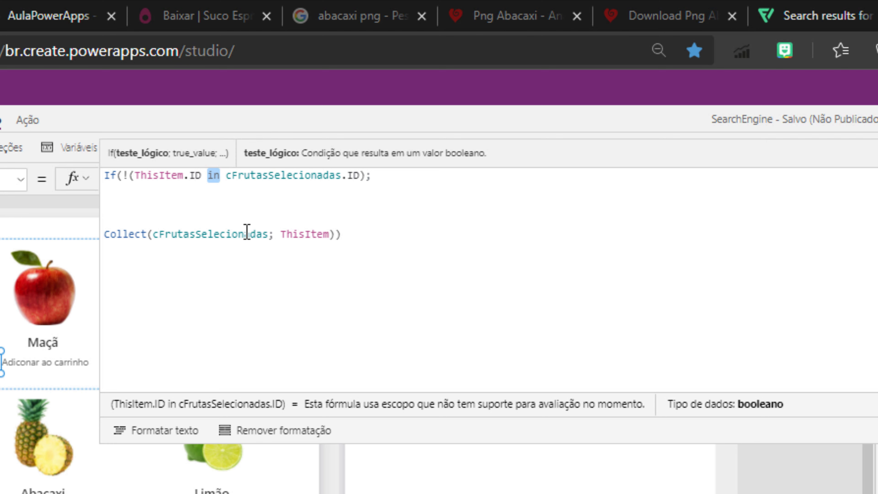
key("Right")
key("Right")
key("ctrl+shift+Right")
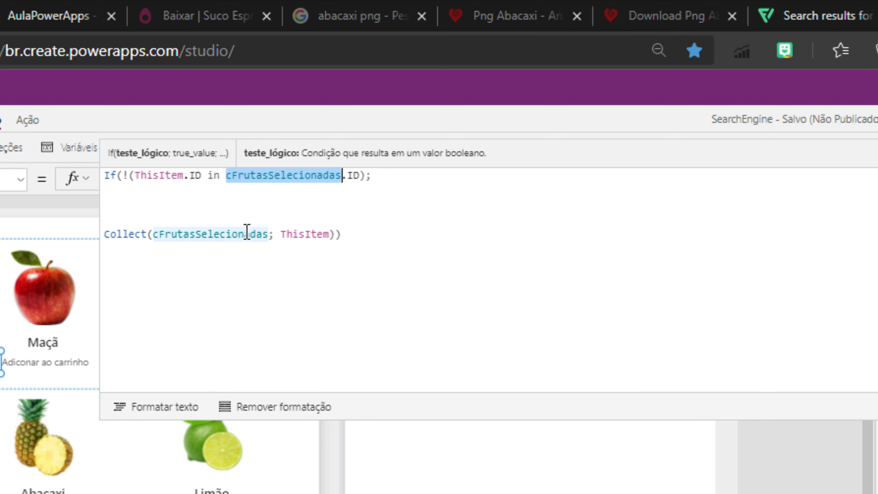
key("Right")
key("Right")
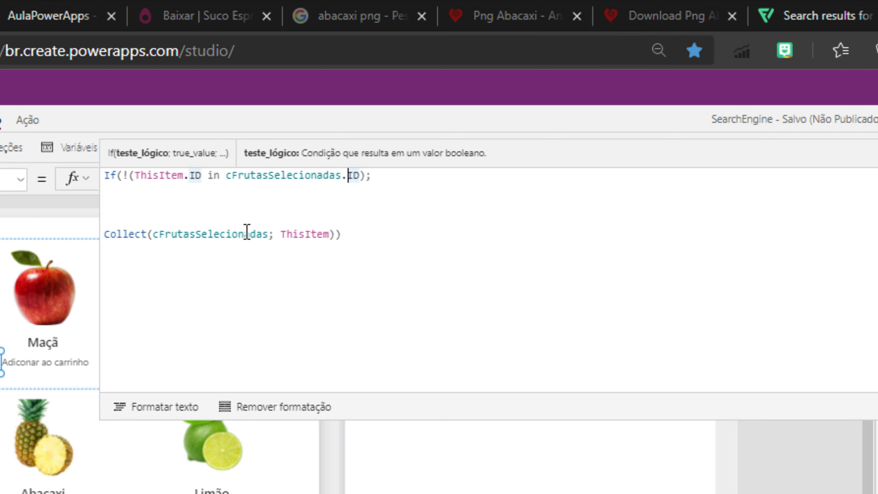
key("Left")
key("Left")
key("Right")
key("Right")
key("Right")
key("Right")
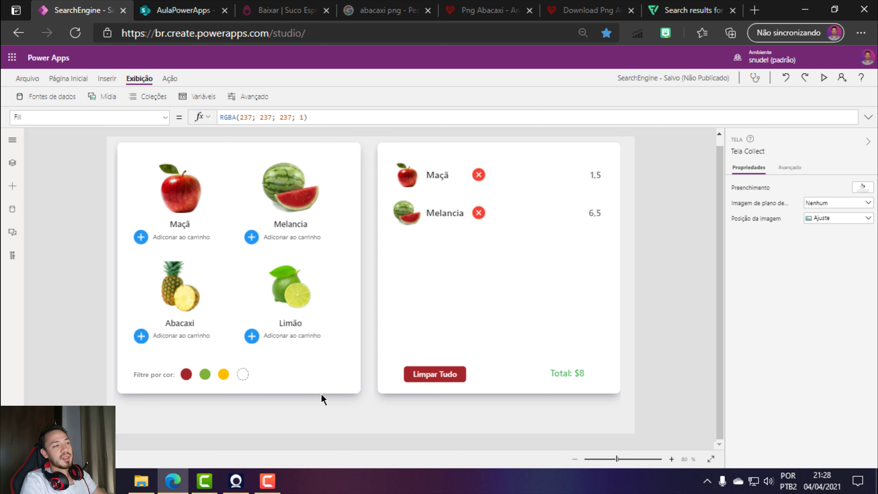
Step: Select the Limpar Tudo button to show its OnSelect Clear(cFrutasSelecionadas)
left_click(416, 377)
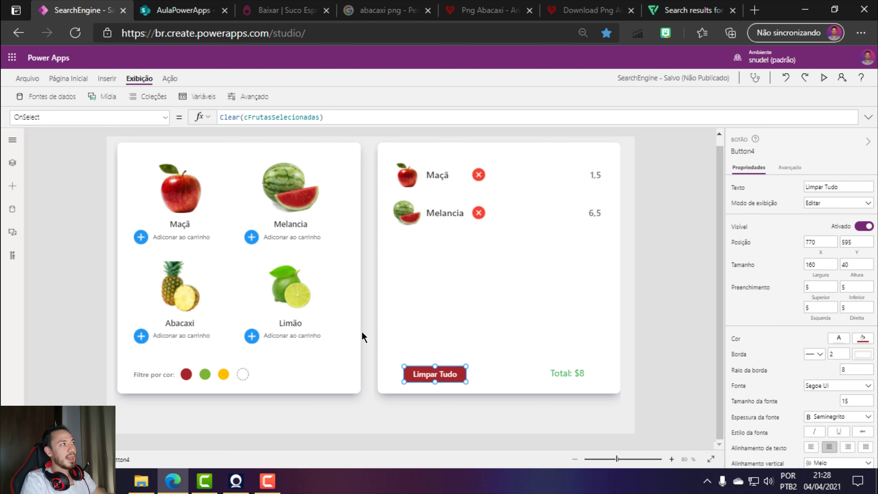